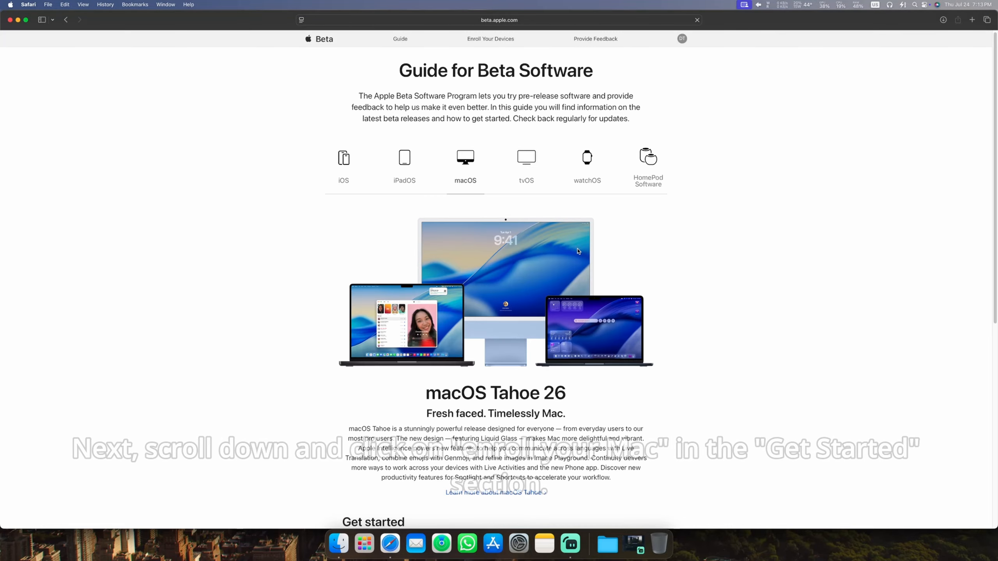
Step: Follow the enroll your Mac link in the macOS beta guide and open Software Update from it, allowing the site to open System Settings
scroll(579, 251, down, 10)
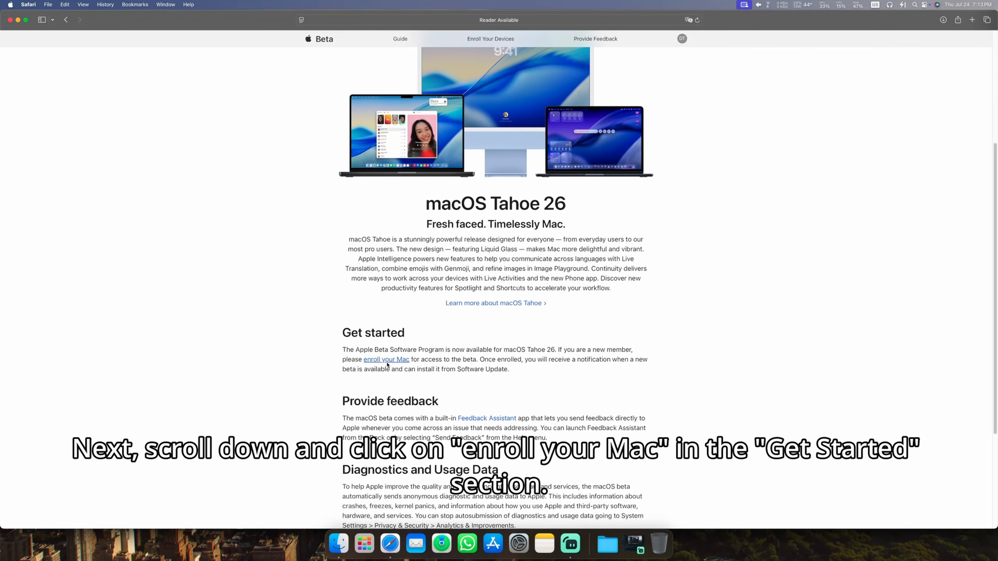
click(365, 361)
scroll(389, 374, down, 10)
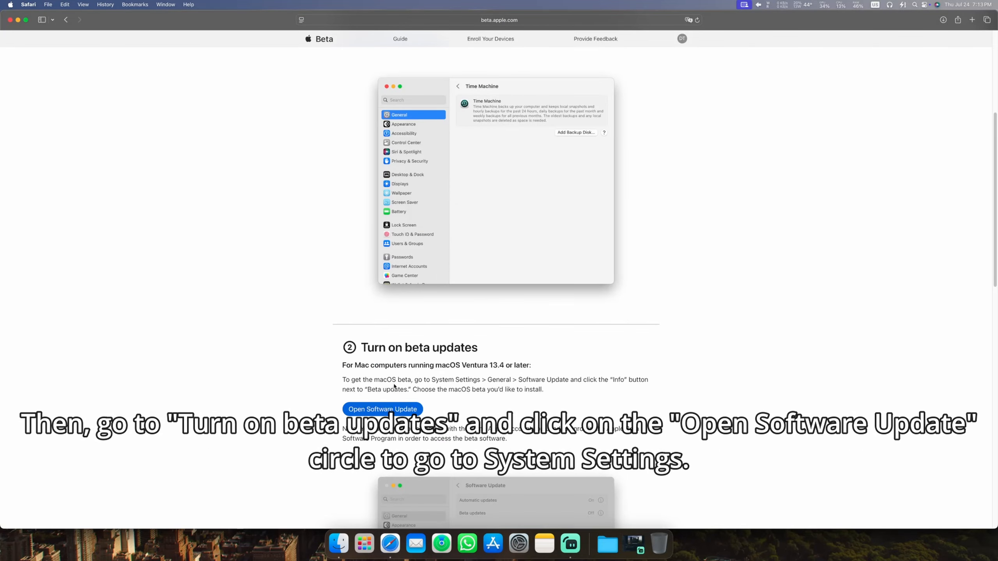
scroll(389, 374, down, 1)
click(383, 409)
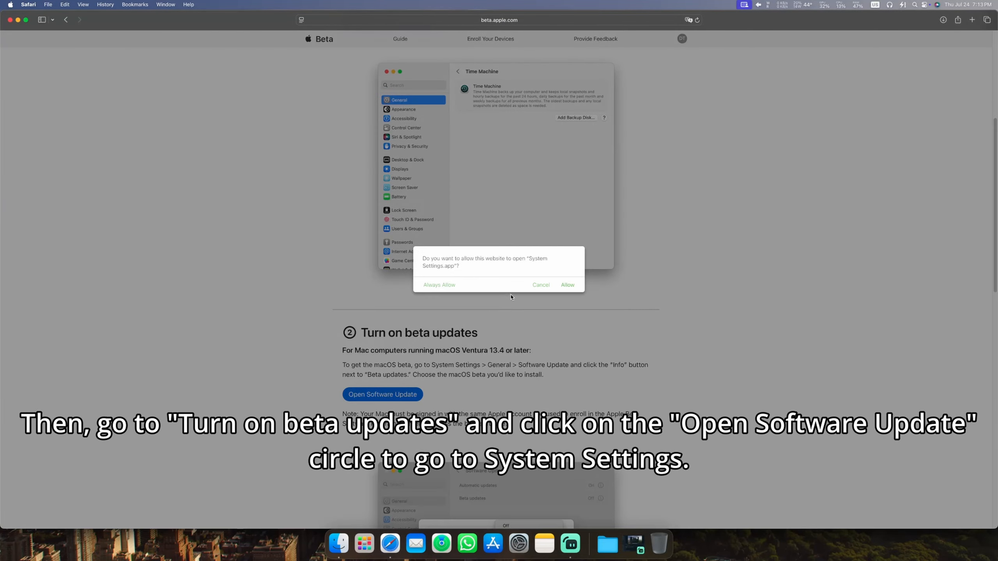
click(562, 284)
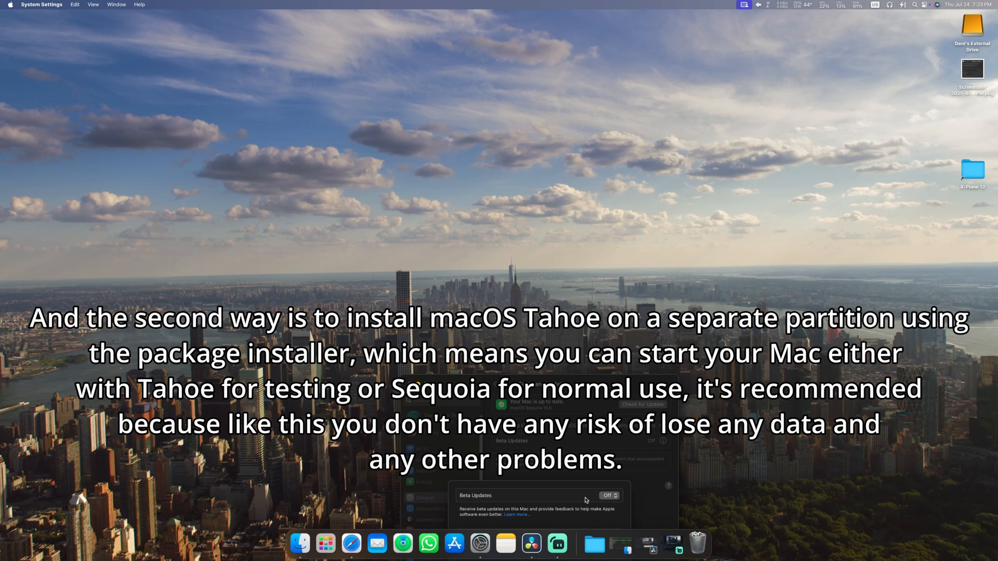
Step: Set Beta Updates to macOS Tahoe 26 Public Beta in the Software Update settings
click(608, 496)
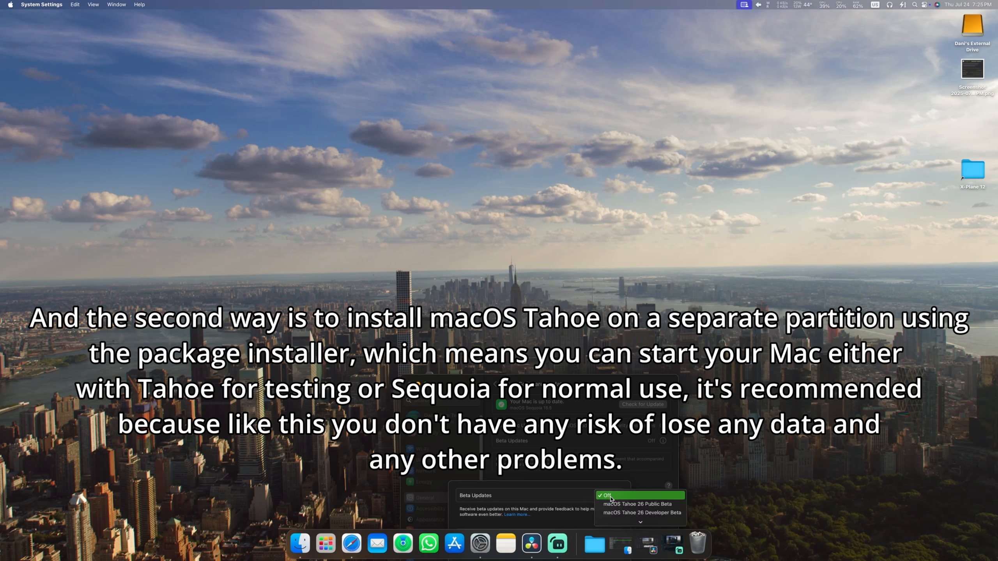
click(618, 505)
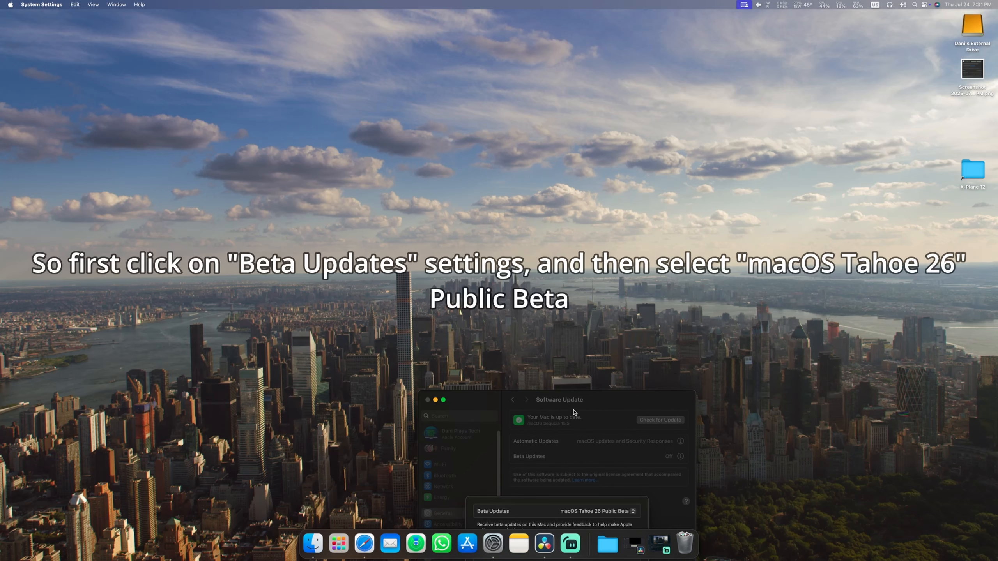
click(598, 511)
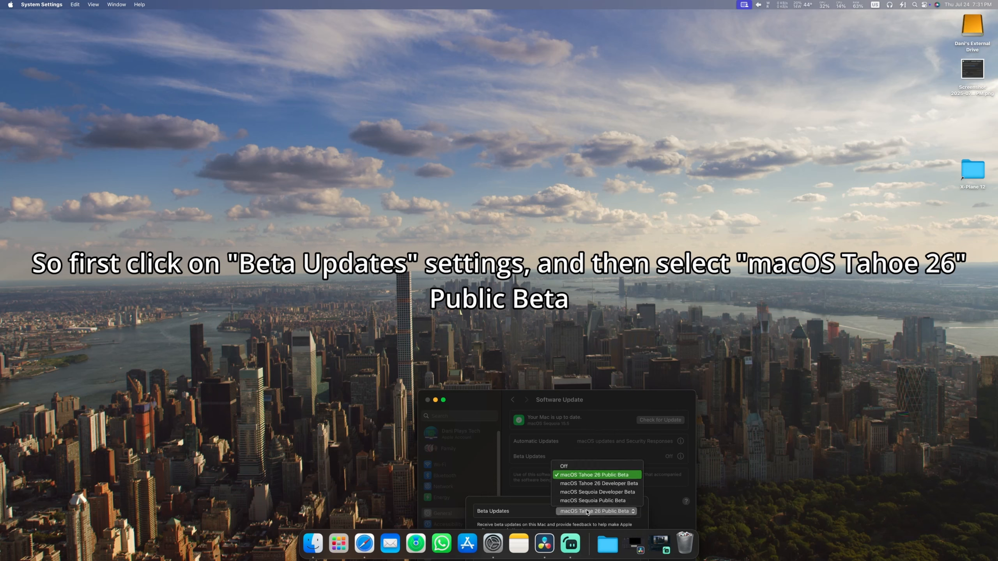
click(581, 475)
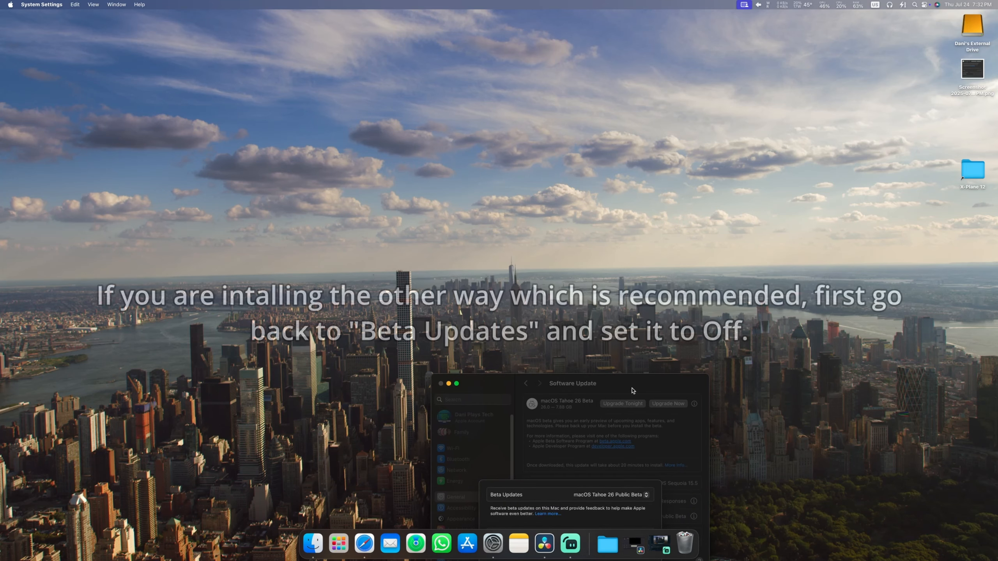
Step: Set Beta Updates to Off in the Software Update settings
click(608, 495)
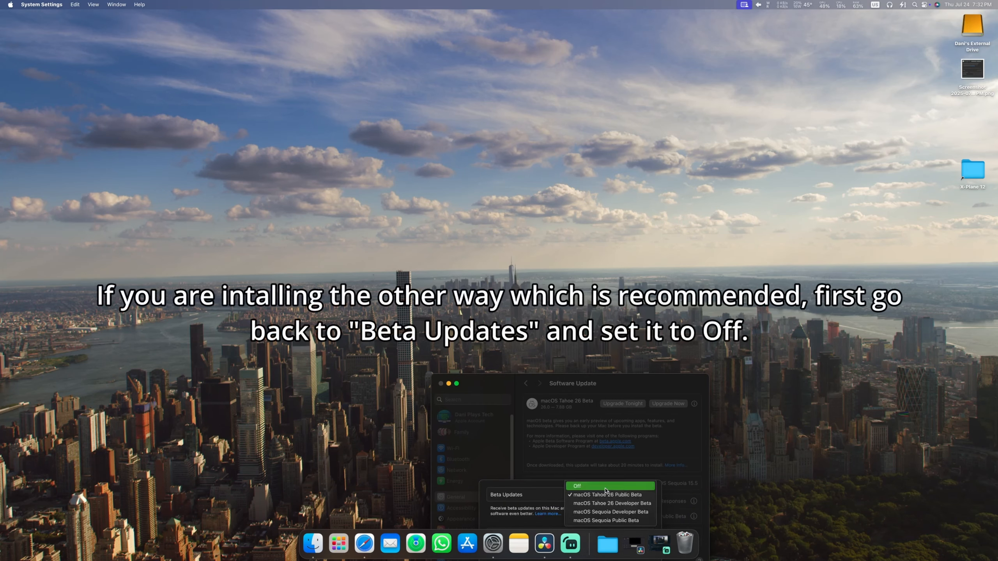
click(607, 487)
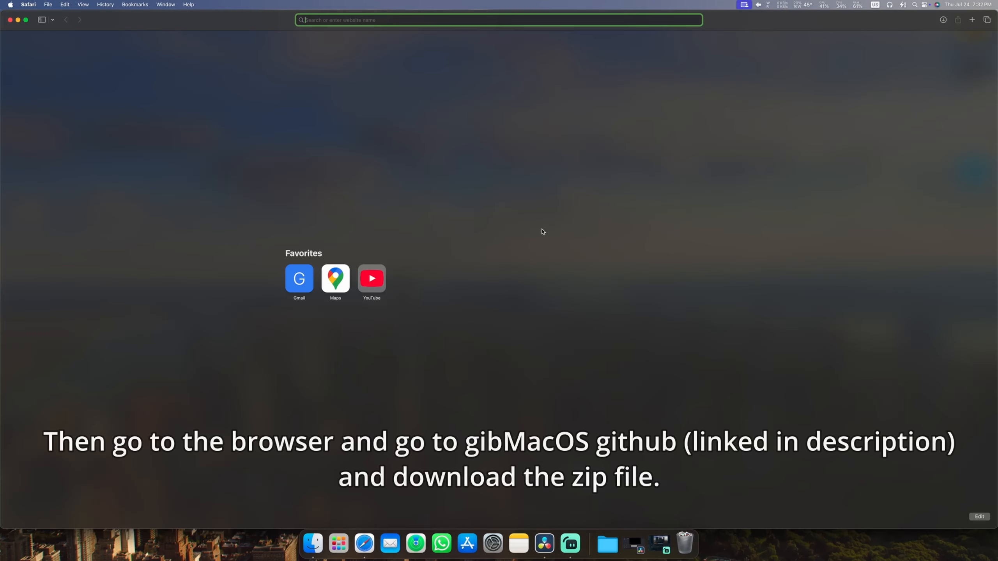
Step: Search the web for gibmacos in Safari and download the corpnewt/gibMacOS repository from GitHub as a ZIP
text(gibmacos)
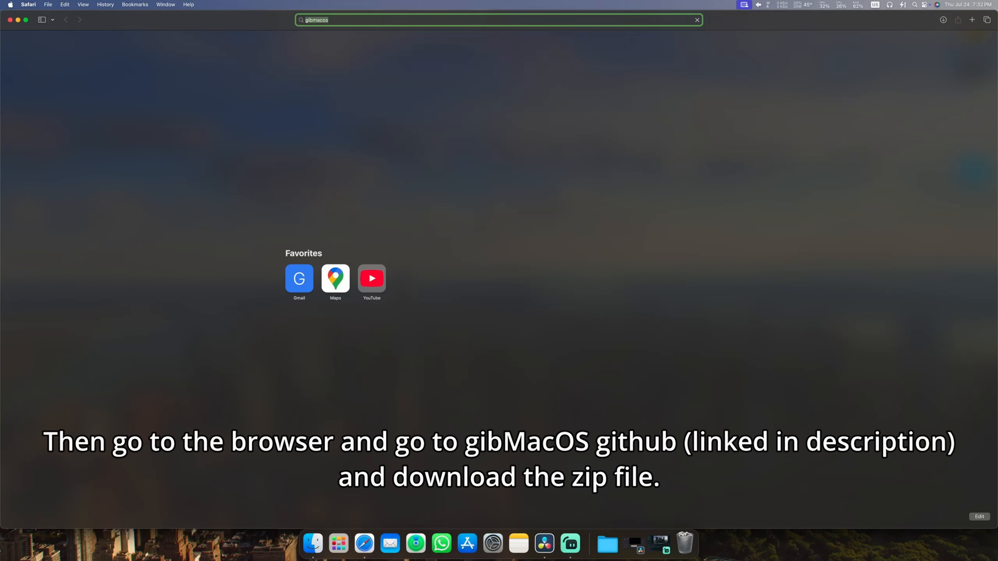
key(Return)
click(247, 122)
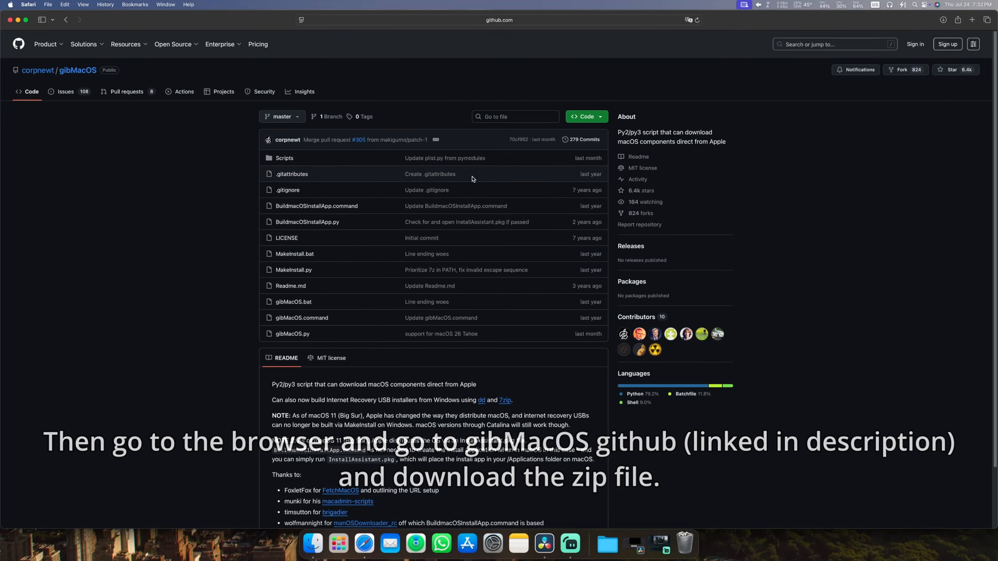
click(587, 116)
click(499, 215)
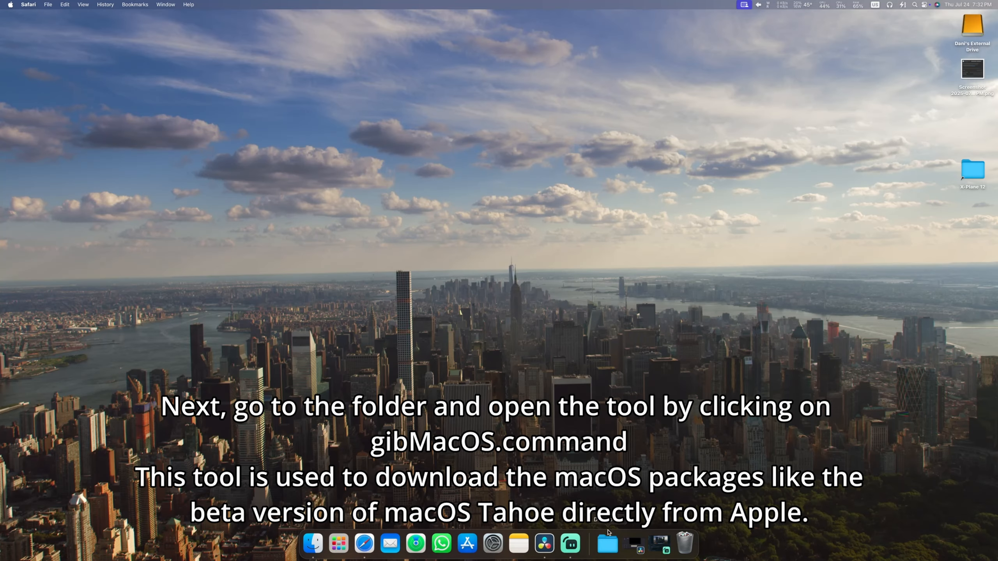
Step: Open the downloaded gibMacOS-master folder in Finder, try to run gibMacOS.command with Terminal, and dismiss the security warning
click(608, 534)
click(613, 500)
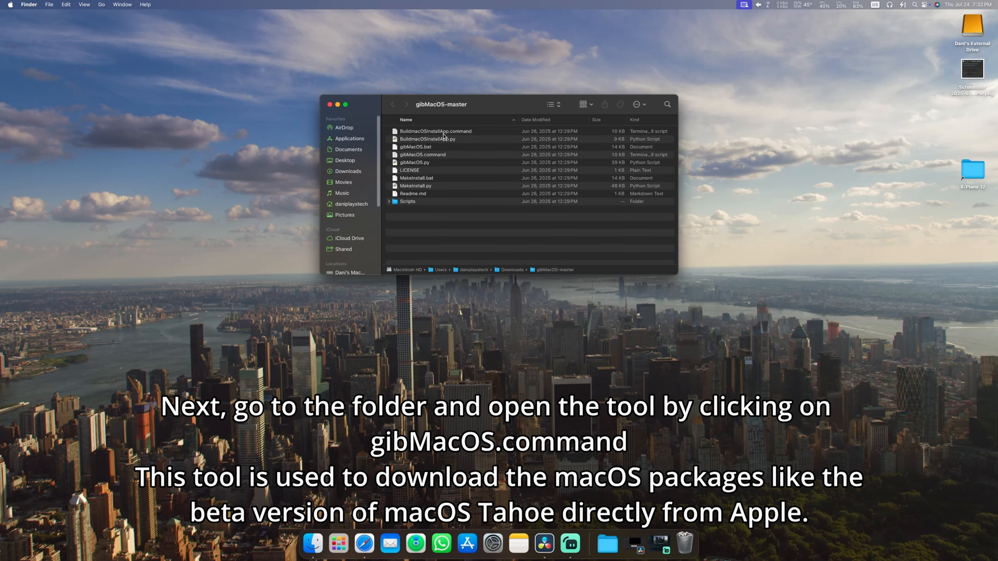
click(425, 156)
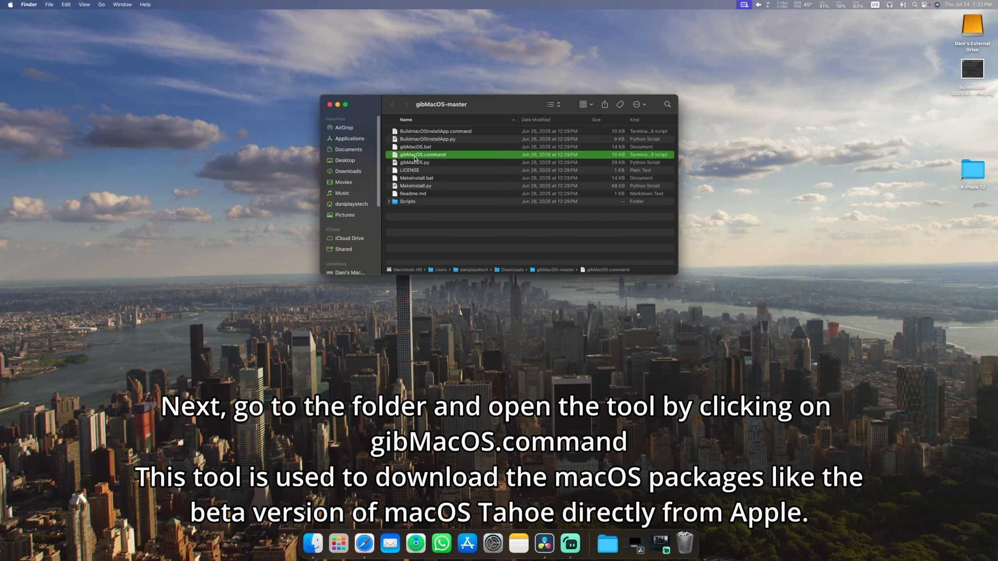
right_click(425, 155)
mouse_move(491, 170)
click(551, 169)
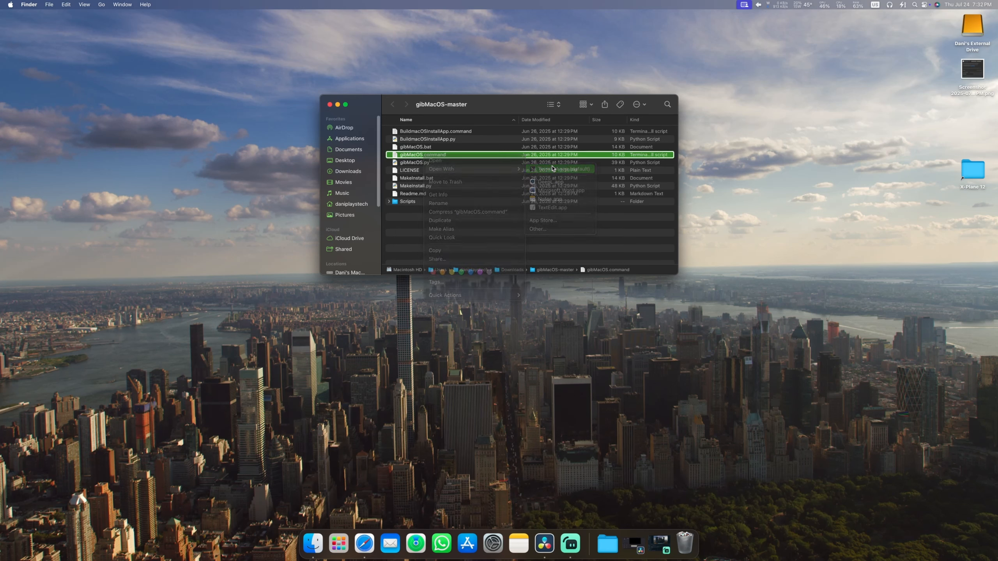
click(471, 204)
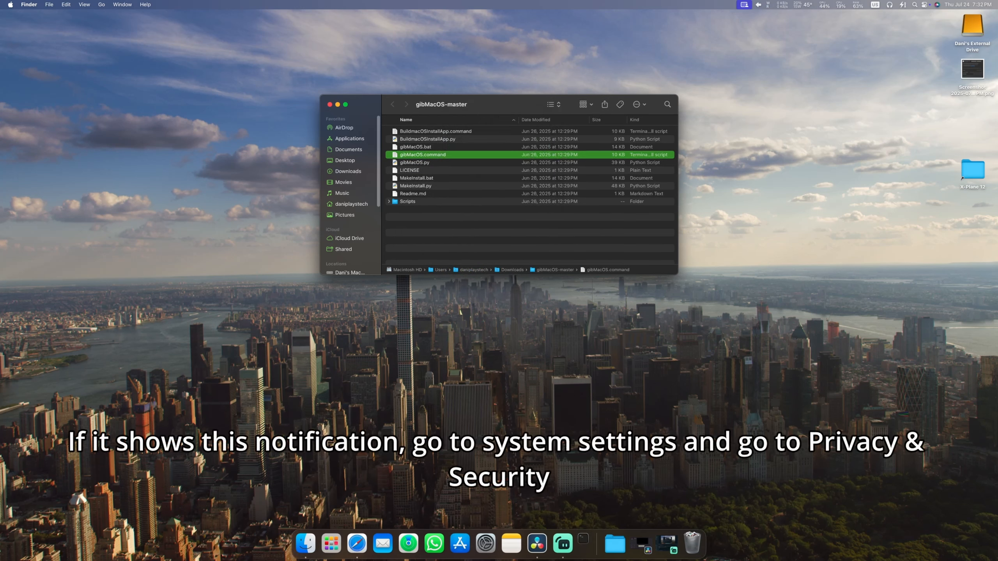
Step: Allow the blocked gibMacOS.command to open anyway in System Settings' Privacy & Security, authorize with the account password, and close the settings
click(493, 544)
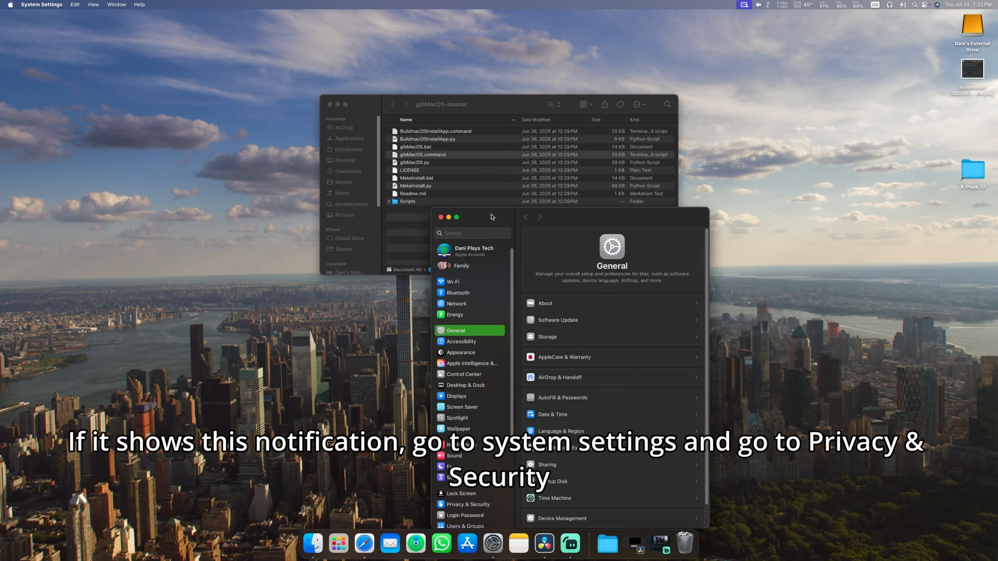
drag(492, 220, 503, 177)
click(495, 463)
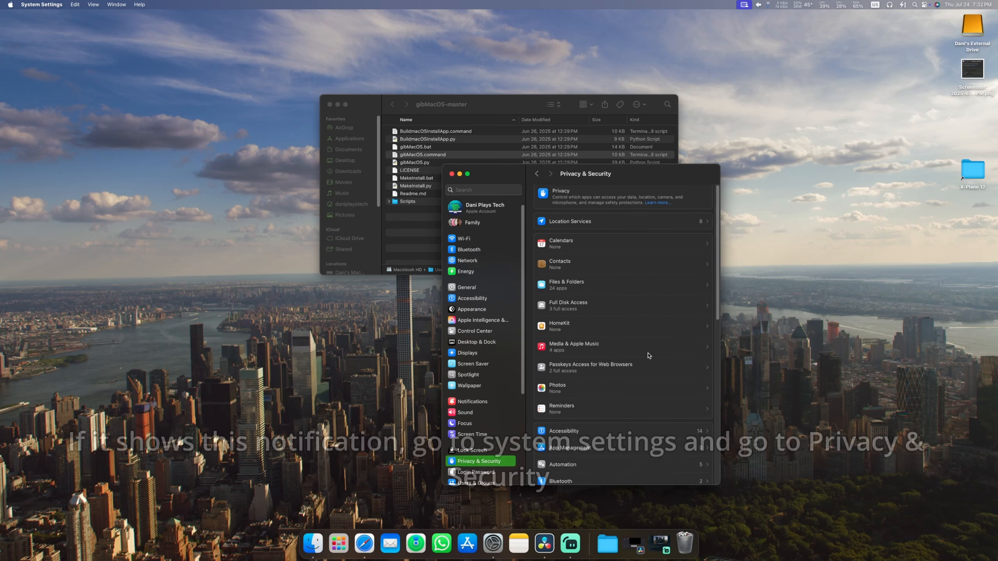
scroll(648, 358, down, 10)
scroll(648, 358, down, 3)
click(681, 393)
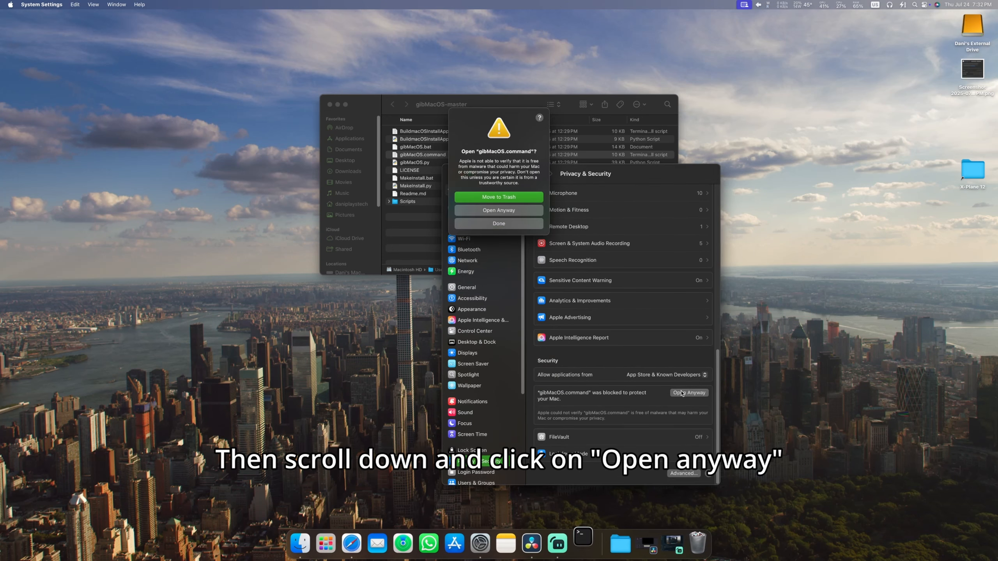
click(499, 210)
text(••••)
key(Return)
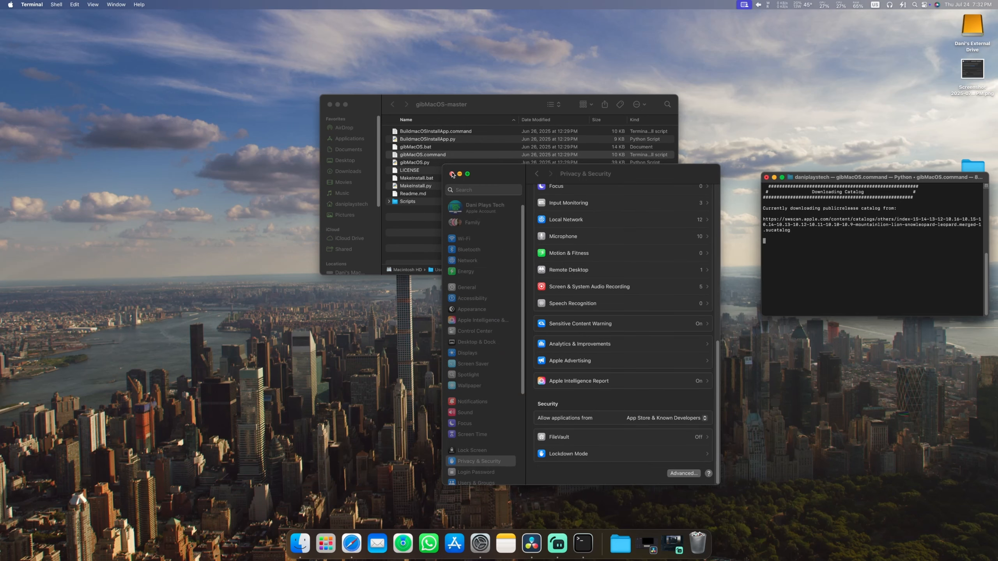
click(451, 174)
Step: Change the gibMacOS catalog to customer in Terminal, using option c and the number listed for customer
drag(893, 173, 727, 162)
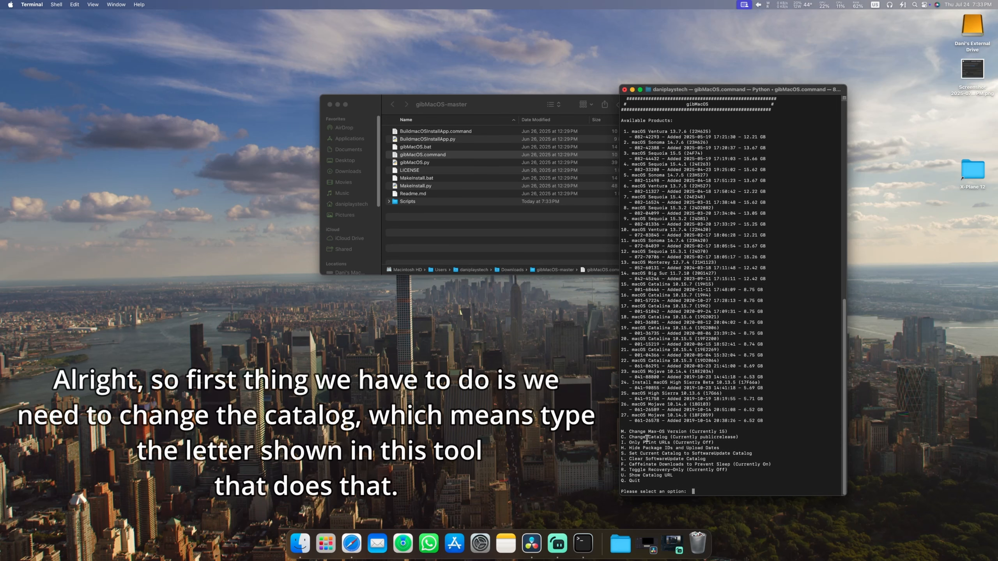
click(653, 435)
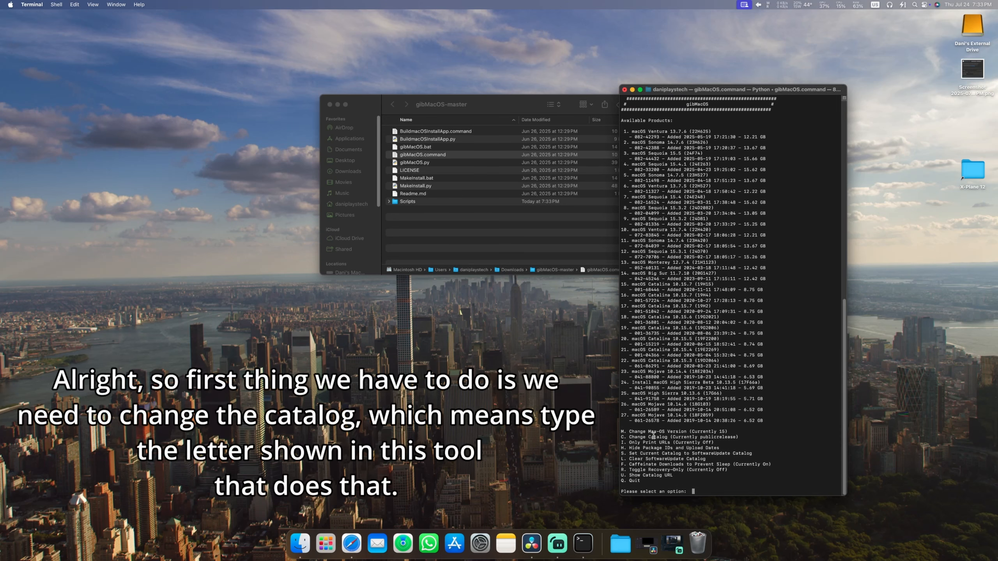
text(c)
key(Return)
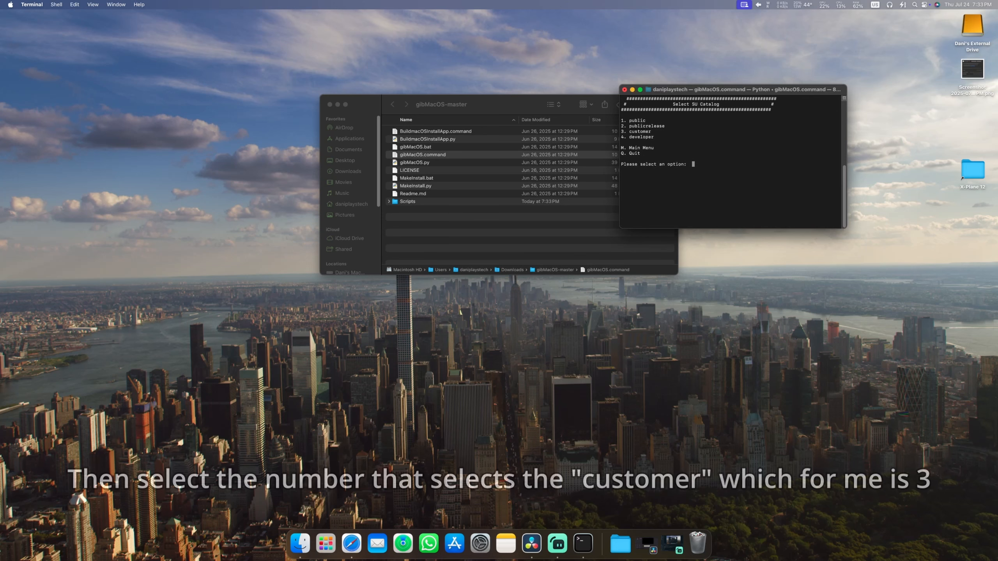
key(Return)
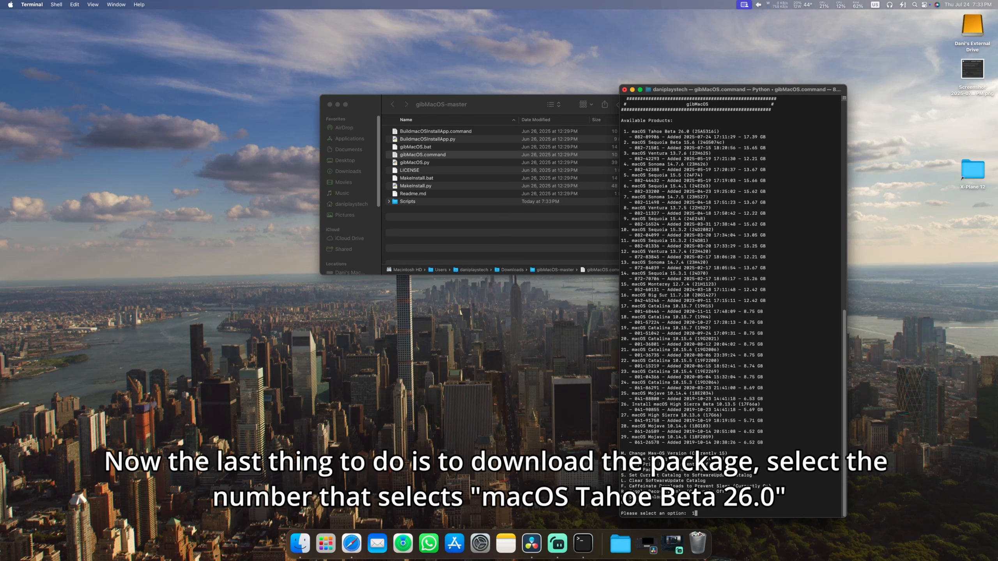
Step: Download macOS Tahoe Beta 26.0 as product 1, and close the gibMacOS Terminal window once the download is done
text(1)
key(Return)
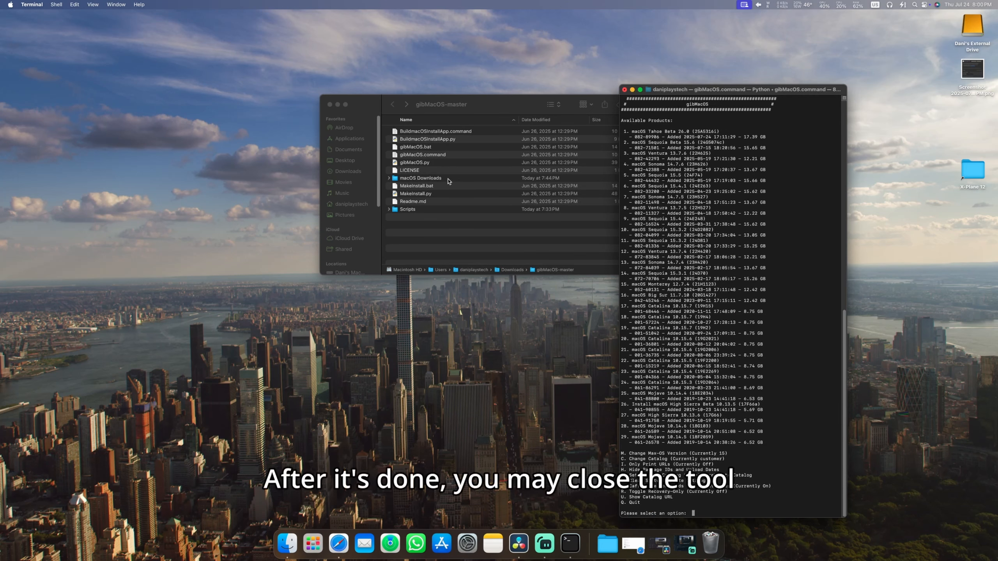
click(625, 89)
click(756, 334)
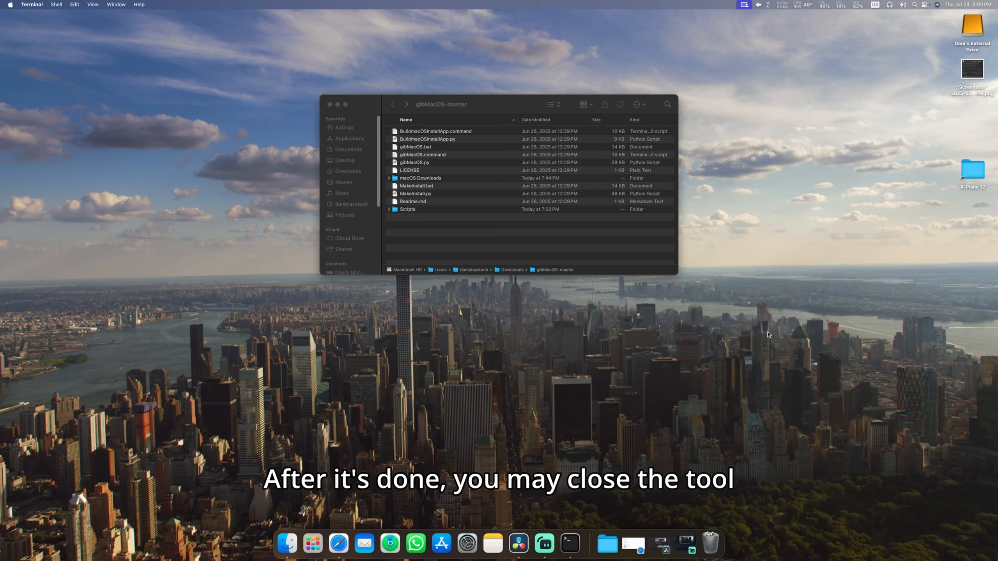
Step: Open InstallAssistant.pkg from the macOS Tahoe Beta folder inside macOS Downloads > customer in the gibMacOS-master folder
click(520, 262)
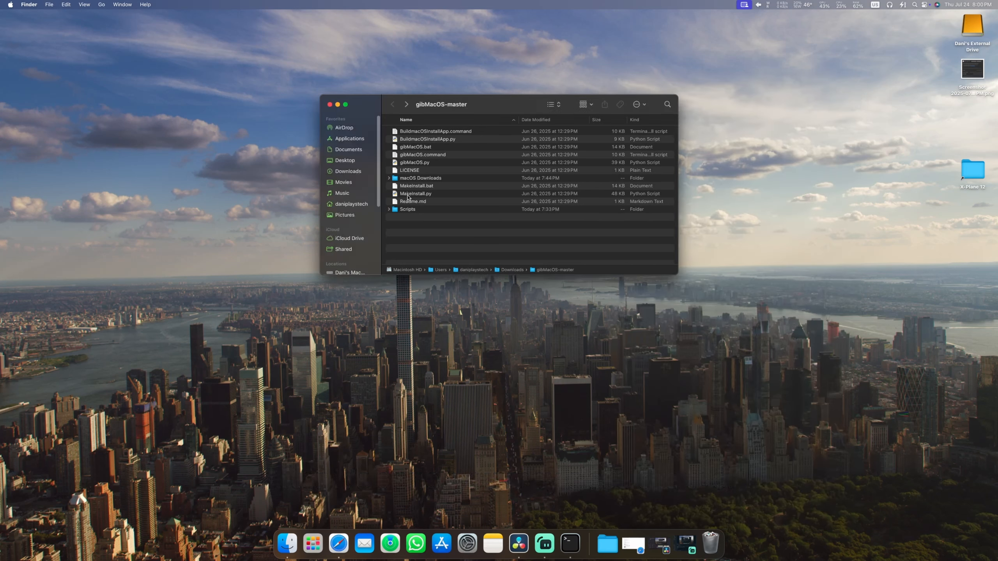
double_click(428, 179)
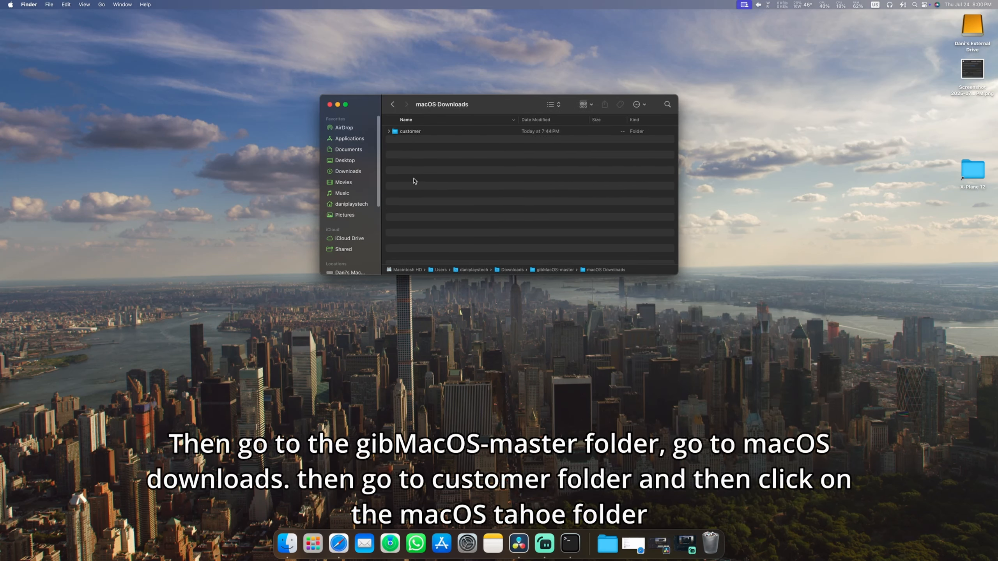
double_click(409, 132)
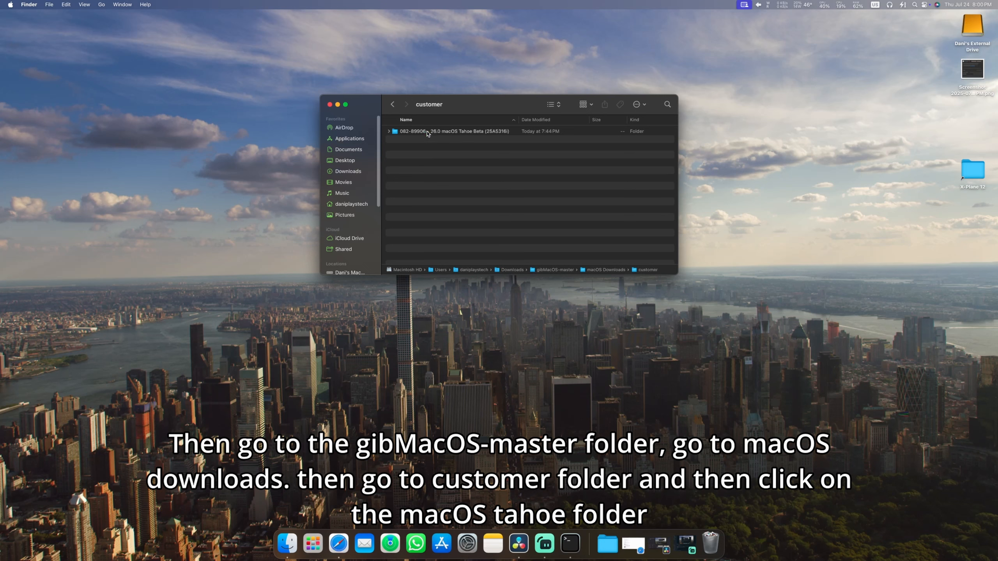
double_click(405, 133)
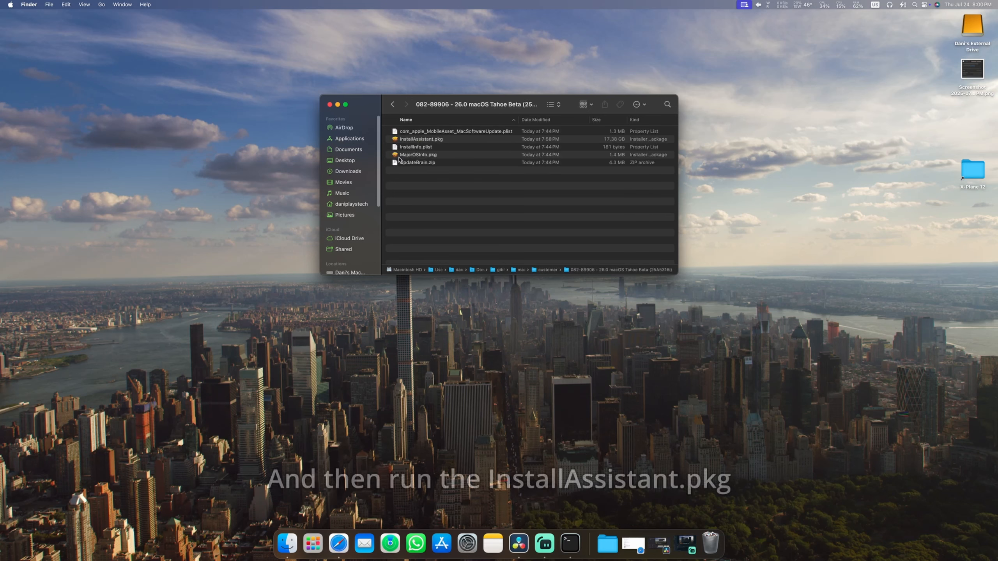
right_click(420, 140)
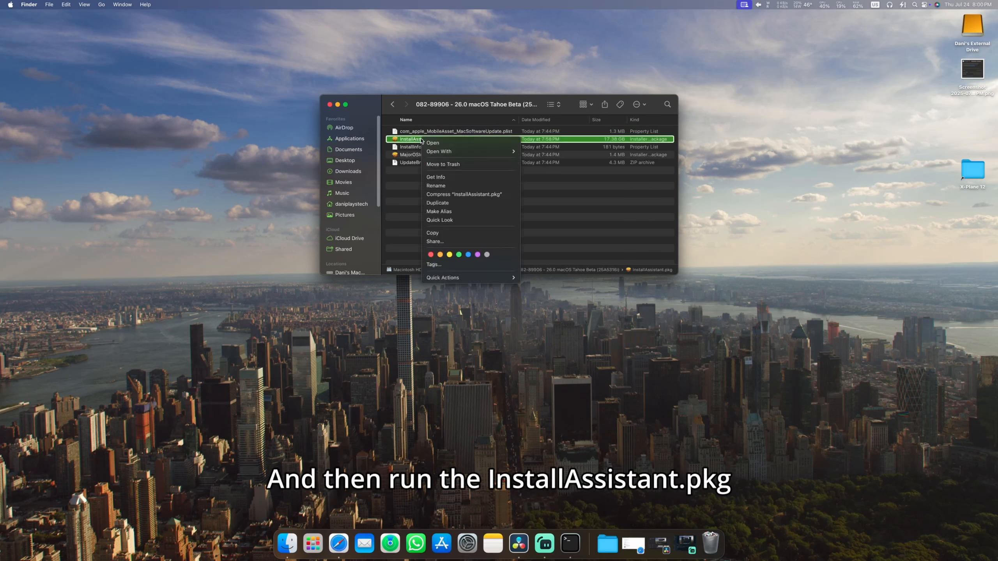
click(433, 143)
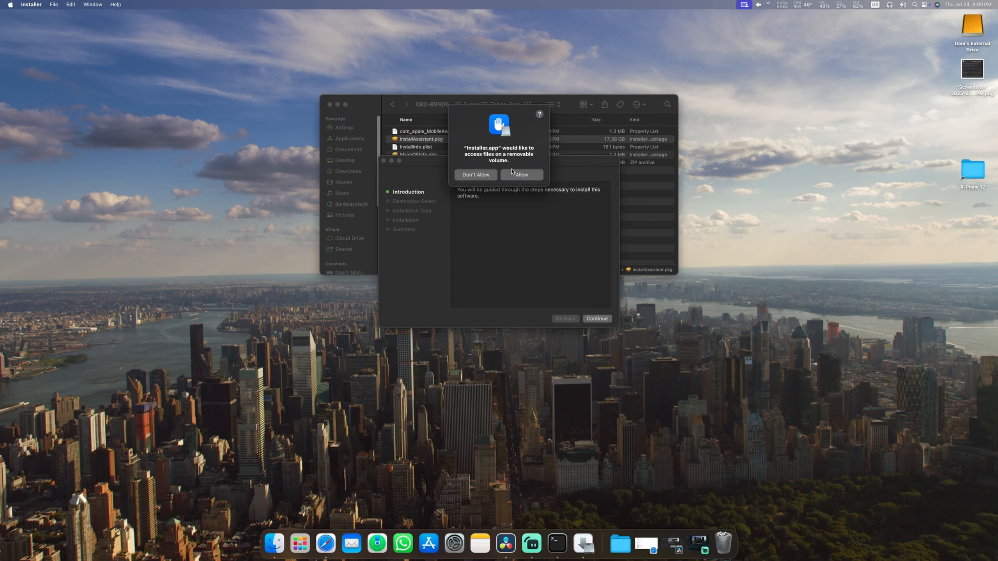
Step: Install the InstallAssistant package, allowing access to the removable volume and authorizing with the account password
click(525, 174)
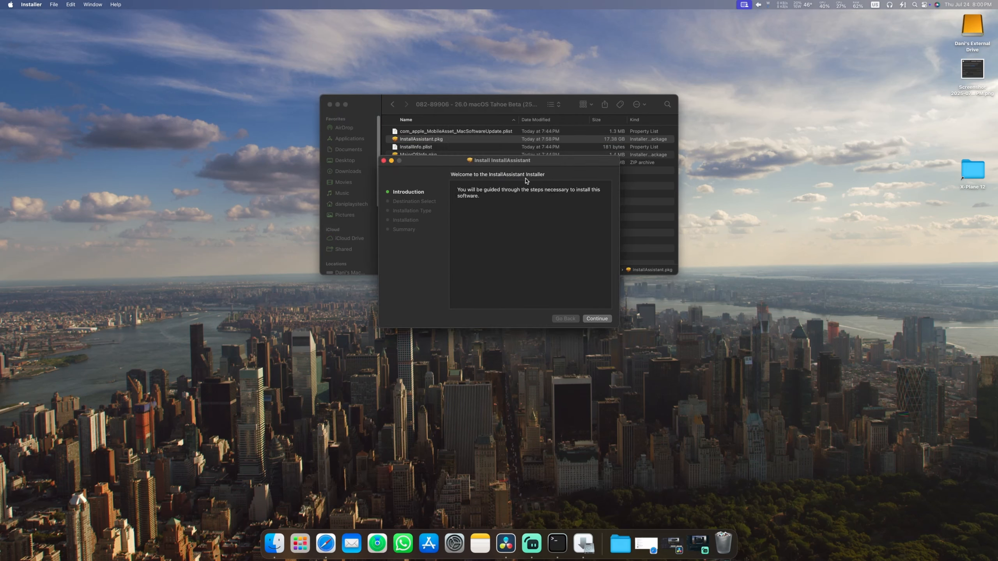
click(597, 318)
click(598, 319)
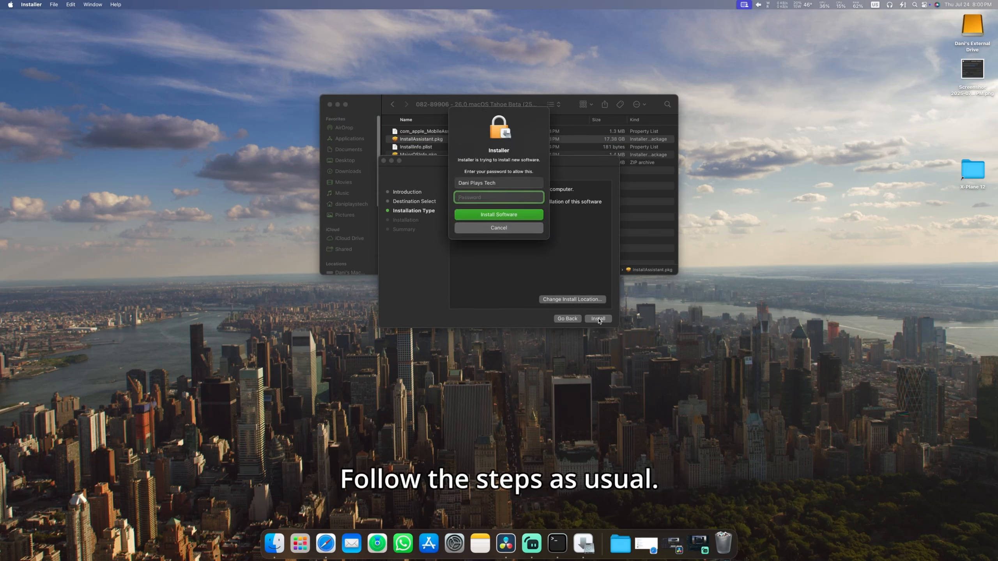
text(••••)
key(Return)
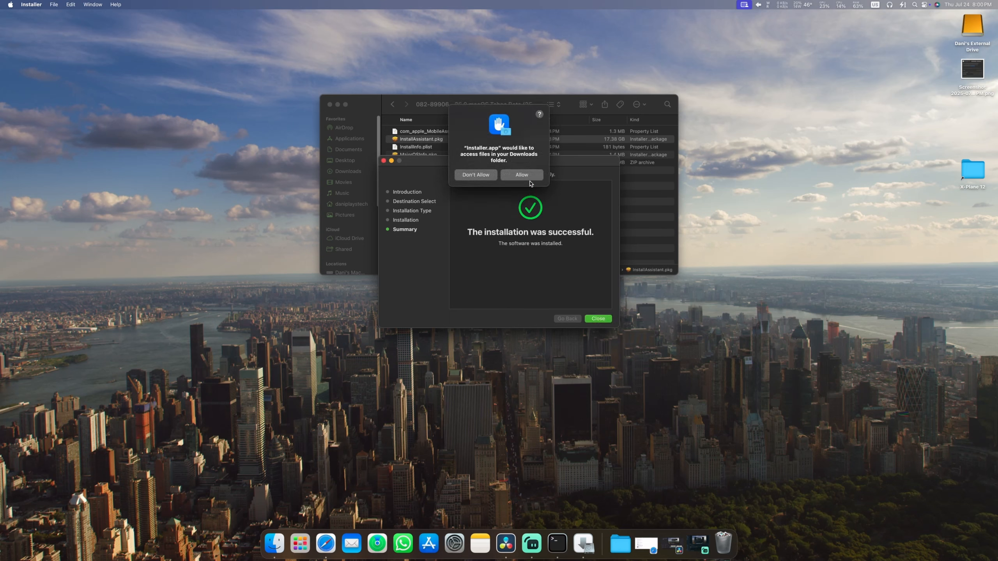
Step: Allow Installer to access the Downloads folder, close it, and move the gibMacOS-master folder from Downloads to the Trash
click(529, 178)
click(522, 278)
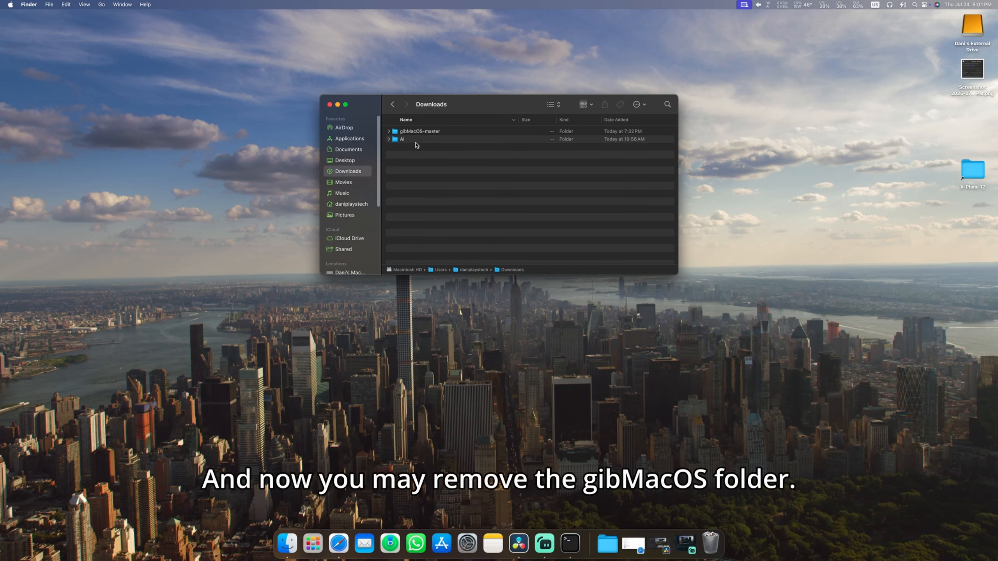
right_click(417, 133)
click(432, 154)
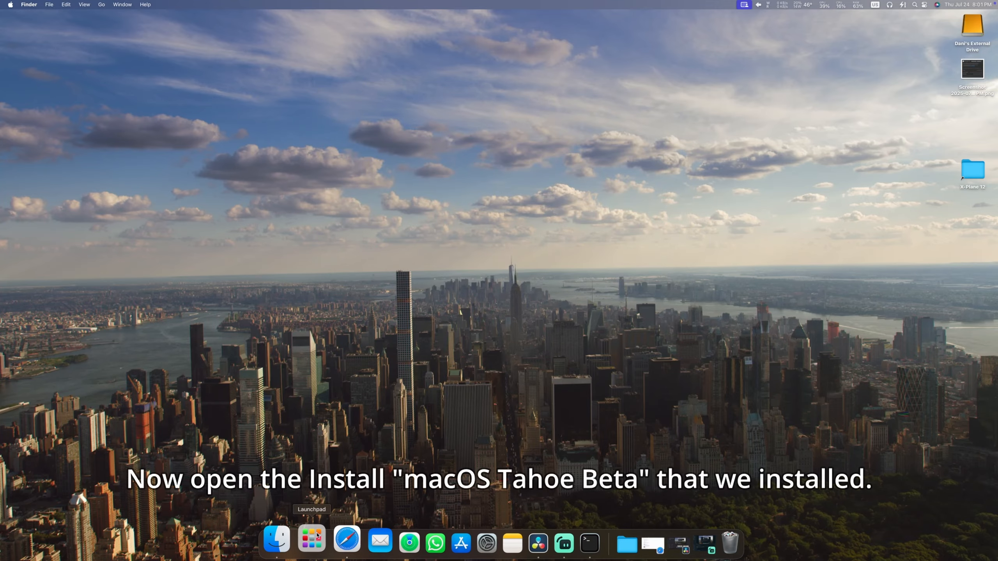
Step: Launch Install macOS Tahoe Beta from Launchpad and minimize its window before continuing the setup
click(313, 544)
scroll(356, 424, right, 5)
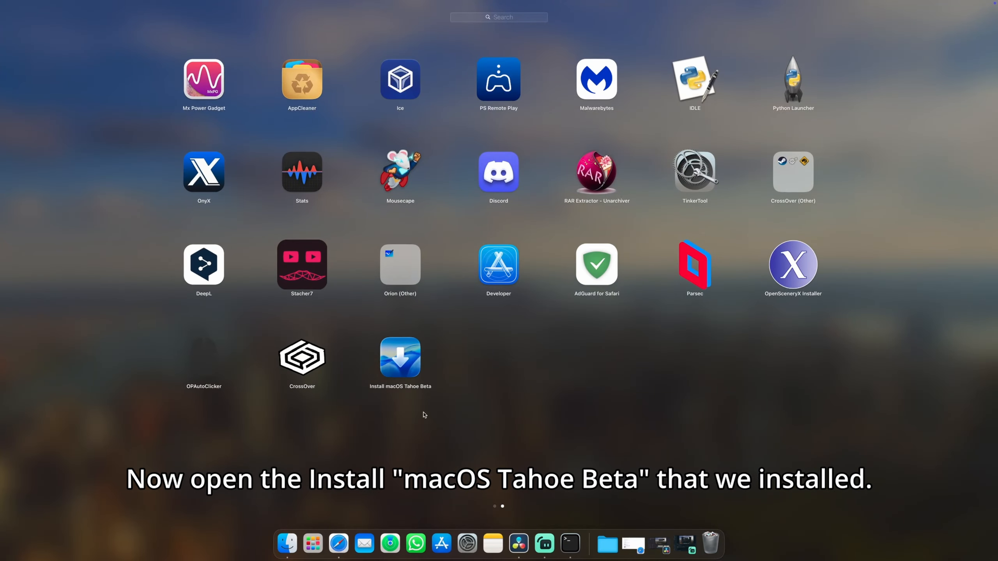
click(409, 366)
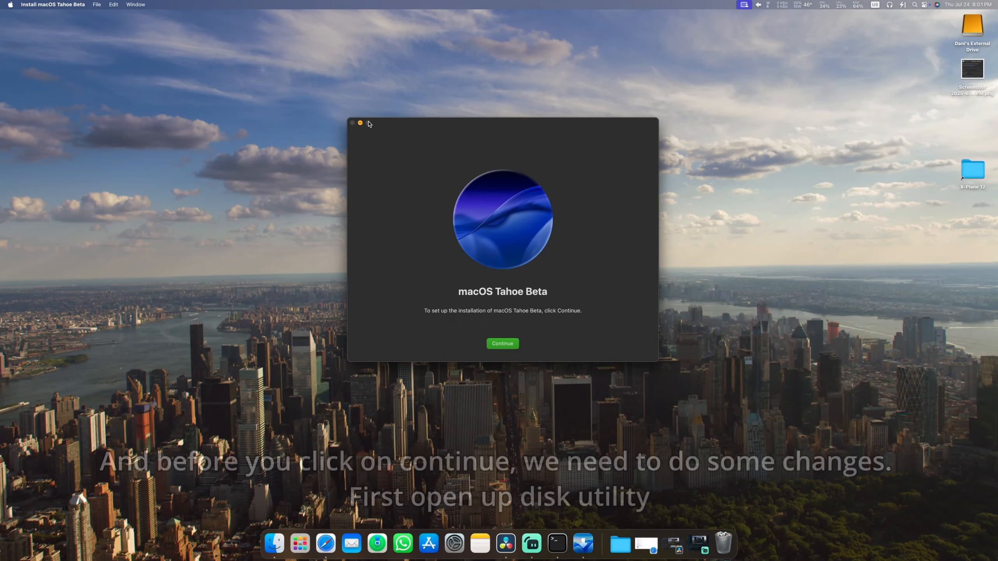
click(360, 123)
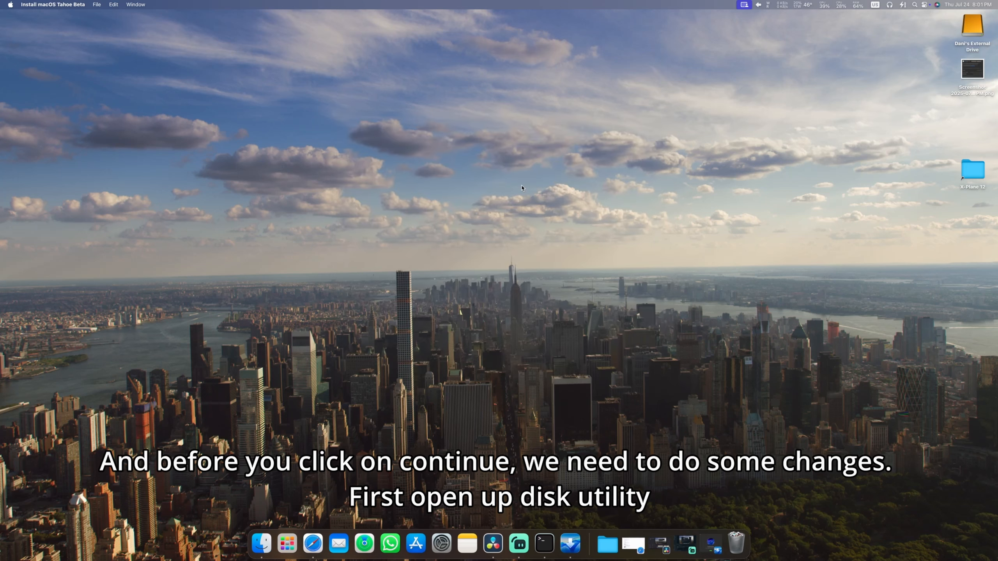
Step: Open Disk Utility through a Spotlight search for "disk" and set its view to Show All Devices
key(super+space)
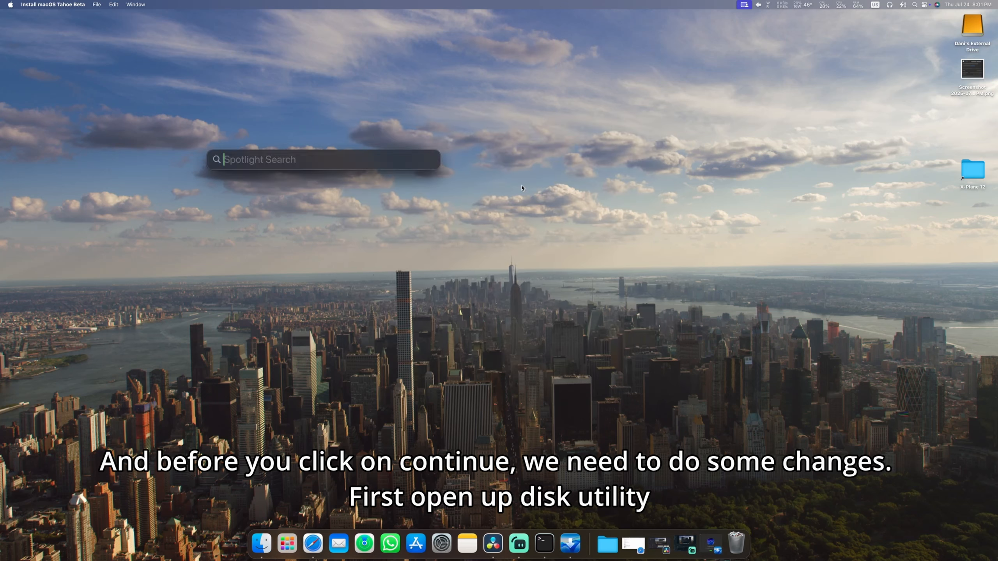
text(disk)
key(Return)
click(389, 128)
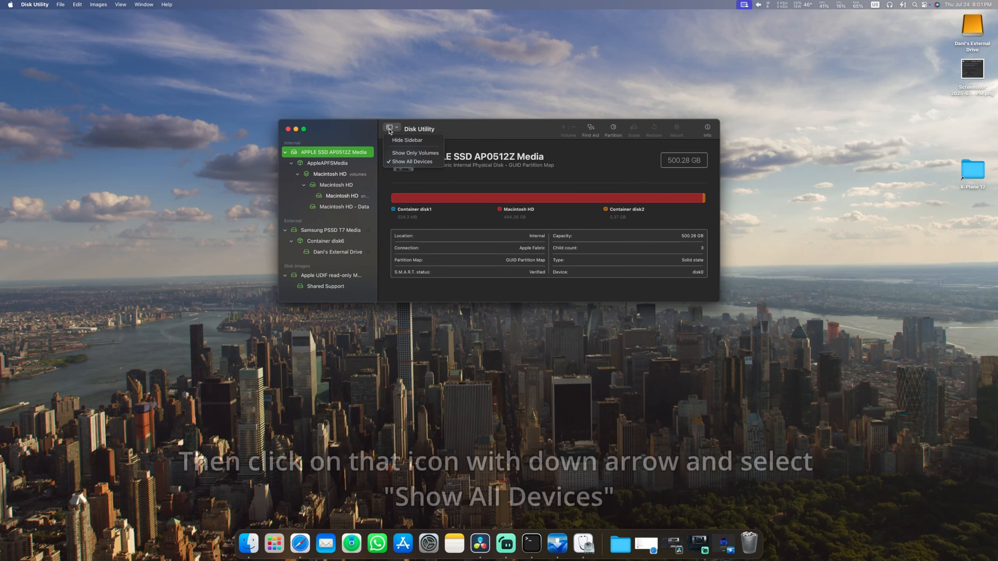
click(400, 162)
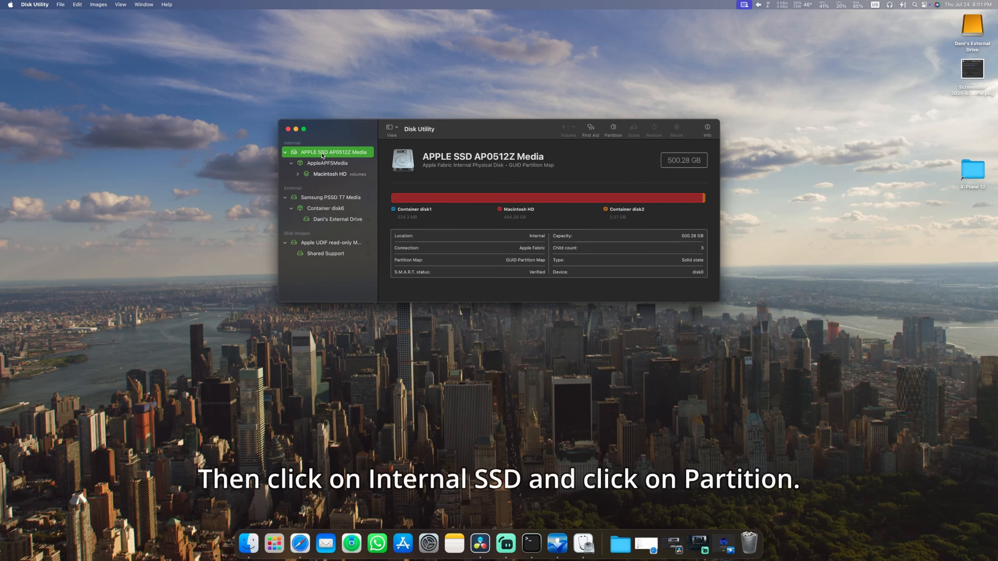
Step: Partition the internal APPLE SSD AP0512Z Media, adding a separate partition of about 79.8 GB out of Macintosh HD
click(612, 128)
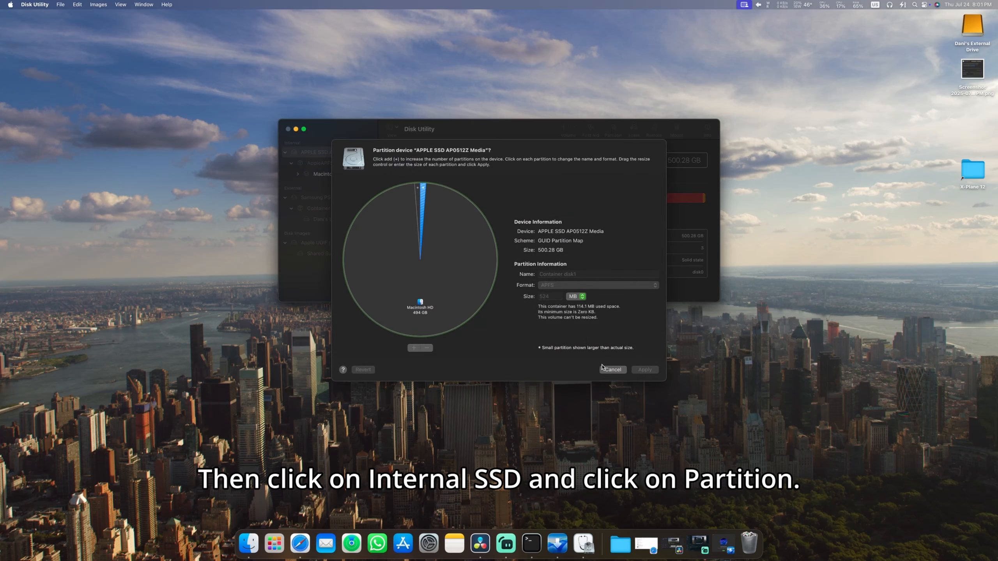
click(419, 310)
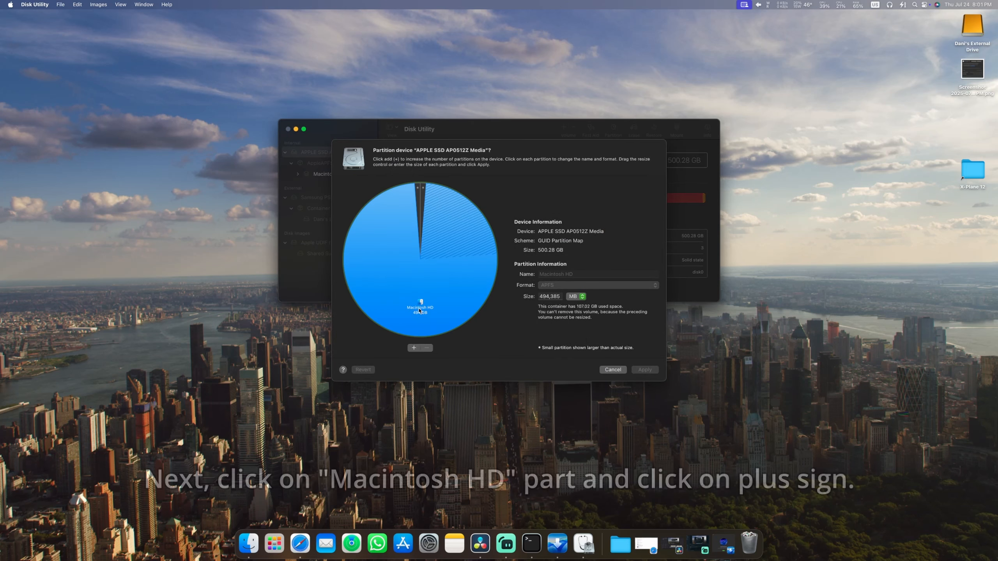
click(419, 349)
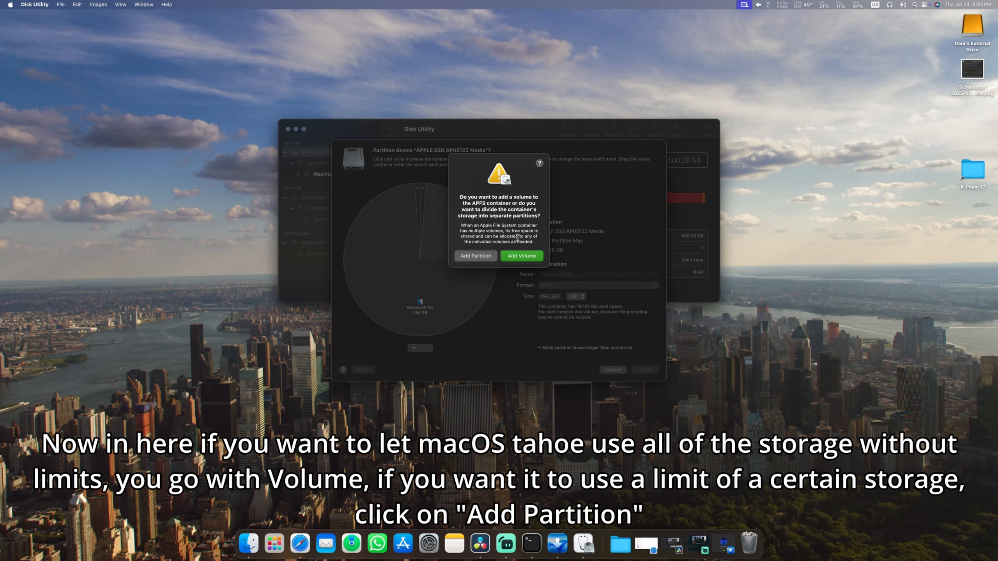
click(483, 256)
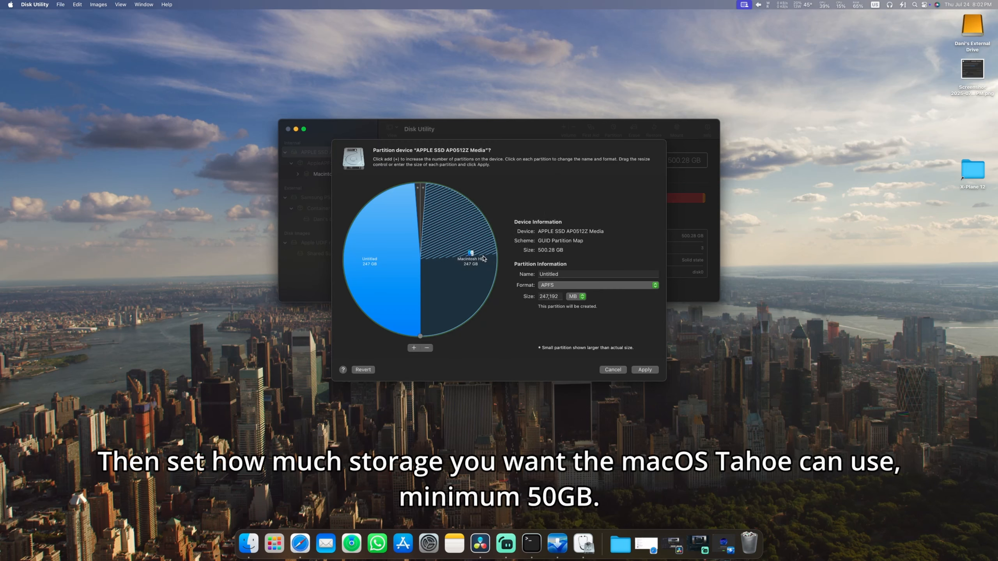
drag(420, 336, 359, 227)
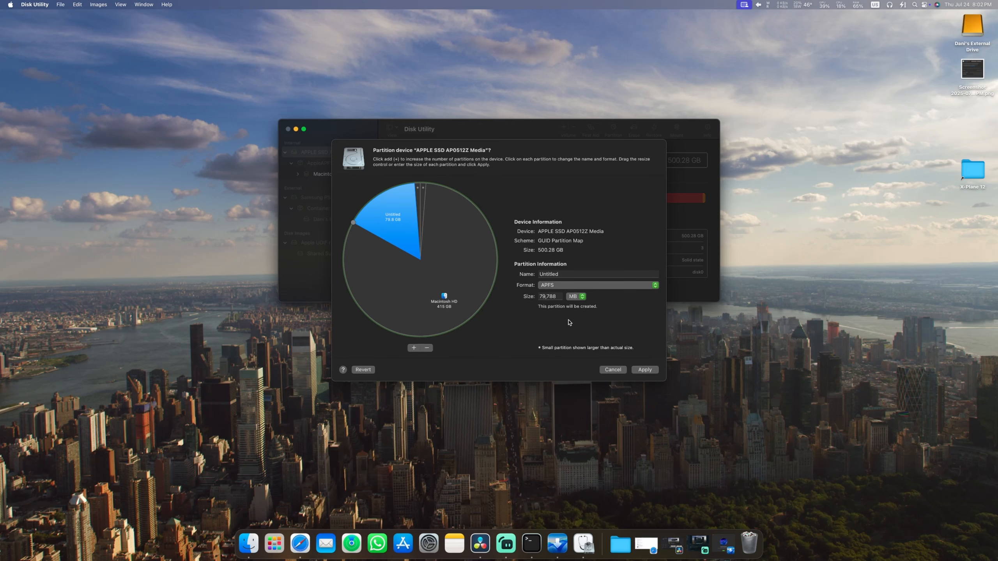
Step: Apply the new partition layout, confirm partitioning and resizing the startup volume, and dismiss the completed operation
click(645, 369)
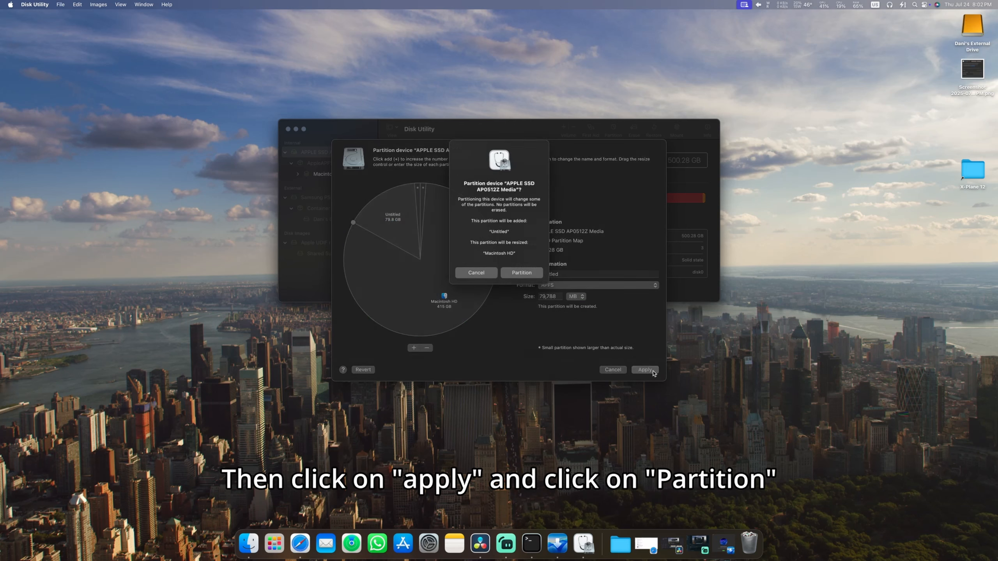
click(522, 273)
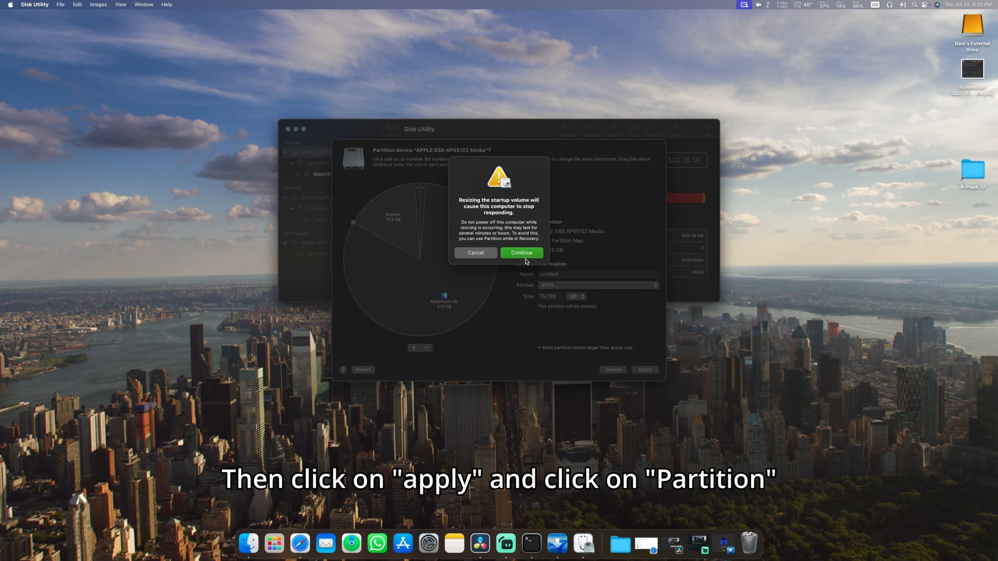
click(522, 253)
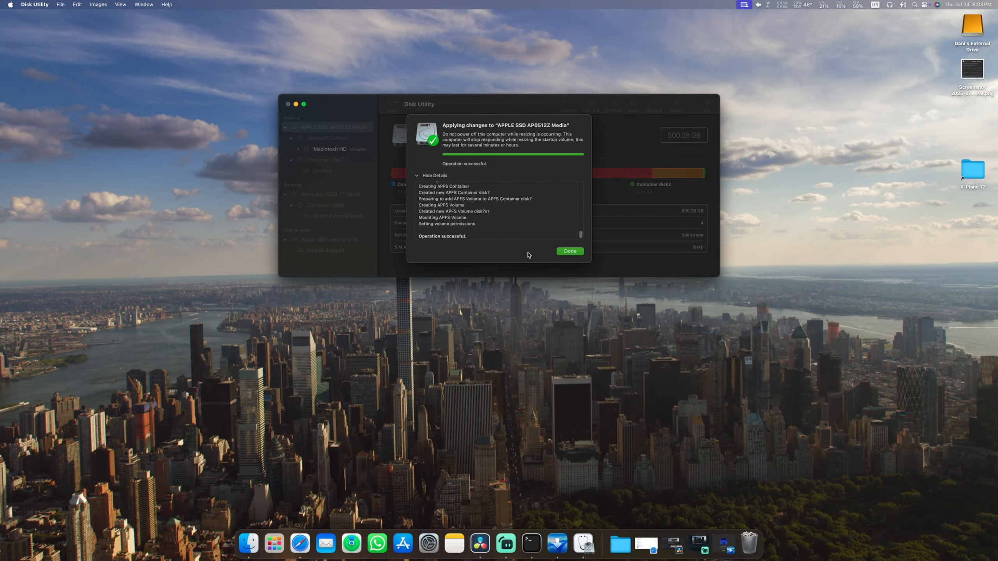
click(570, 251)
Step: Rename the new Untitled volume on the internal SSD to macOS Tahoe
click(321, 172)
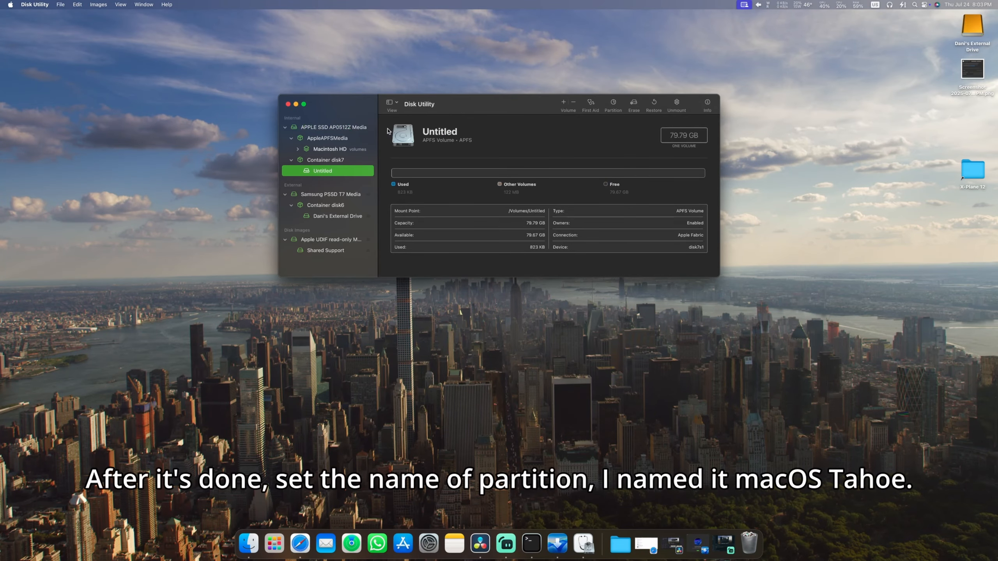
click(450, 136)
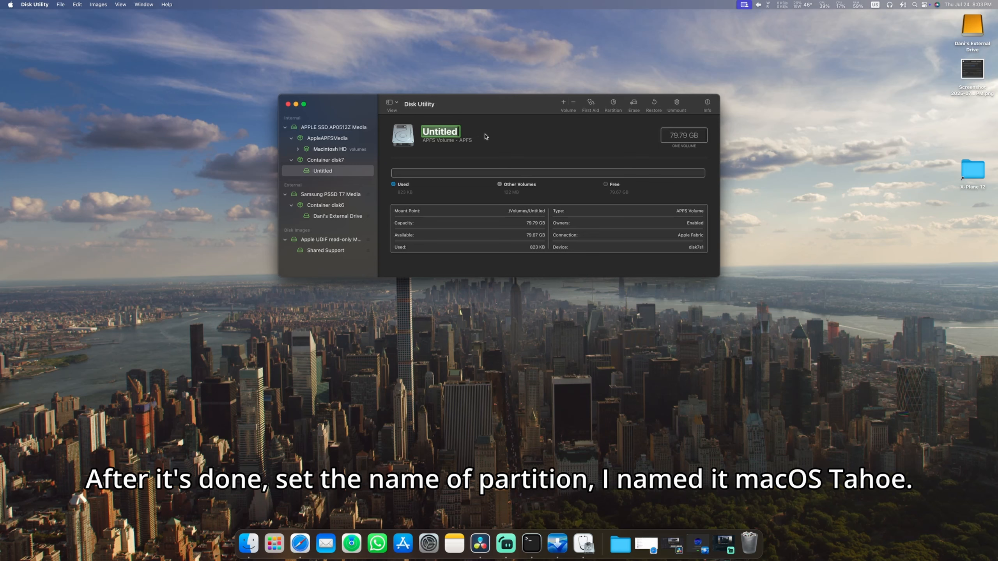
text(macOS Tahoe)
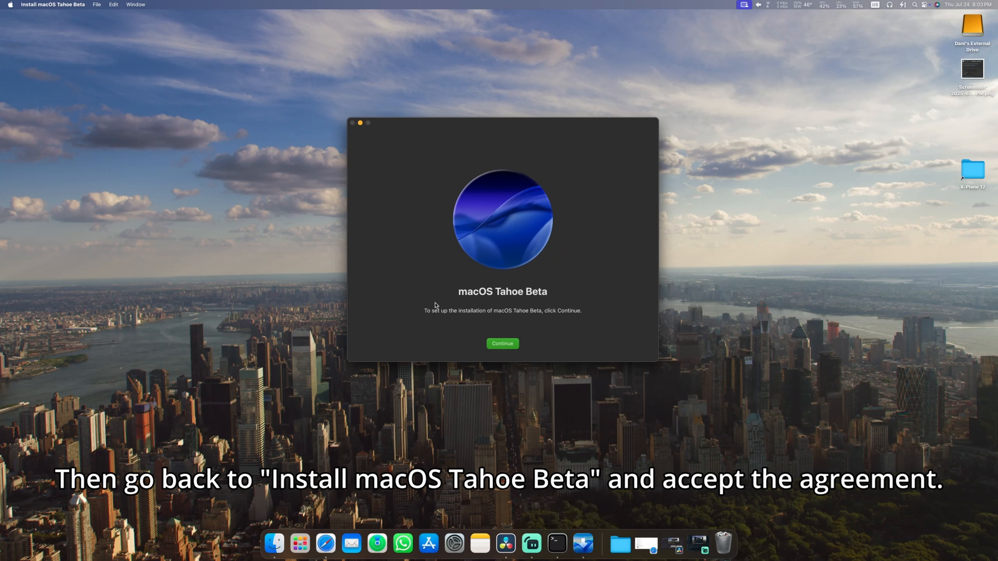
Step: Continue the macOS Tahoe Beta installer and agree to the software license agreement
click(501, 344)
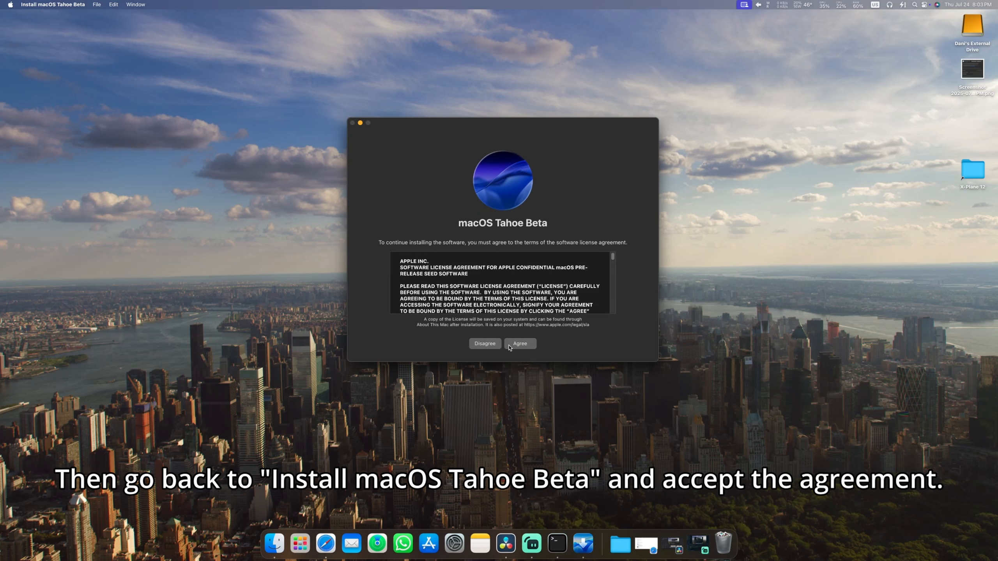
click(519, 345)
click(527, 270)
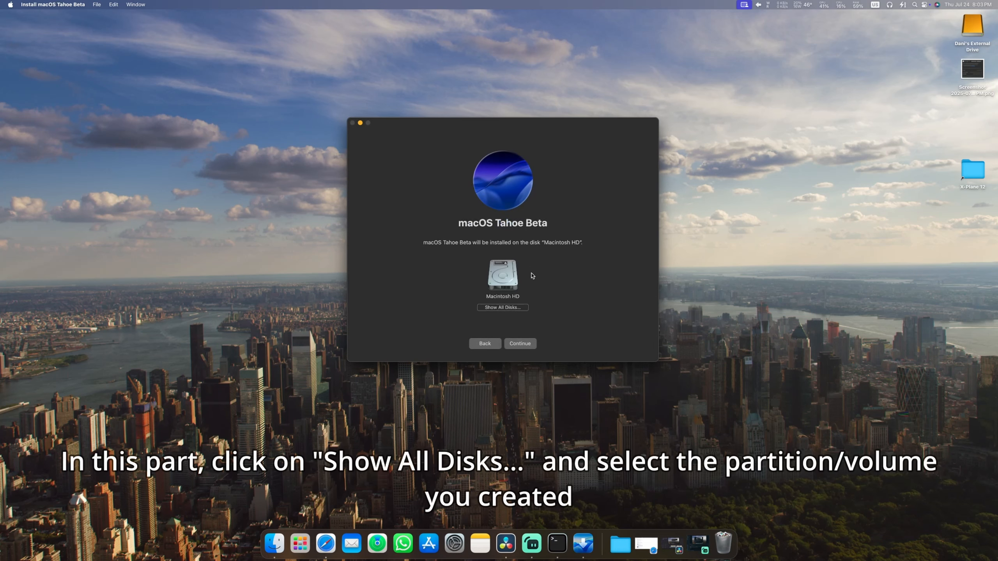